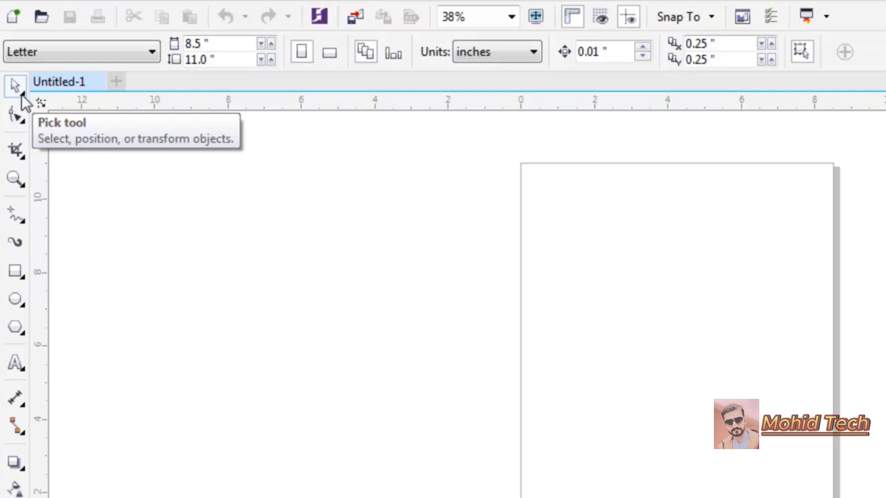
Examine the tool variants grouped with the Pick and Shape tools, including Freehand Pick and Free Transform
click(21, 95)
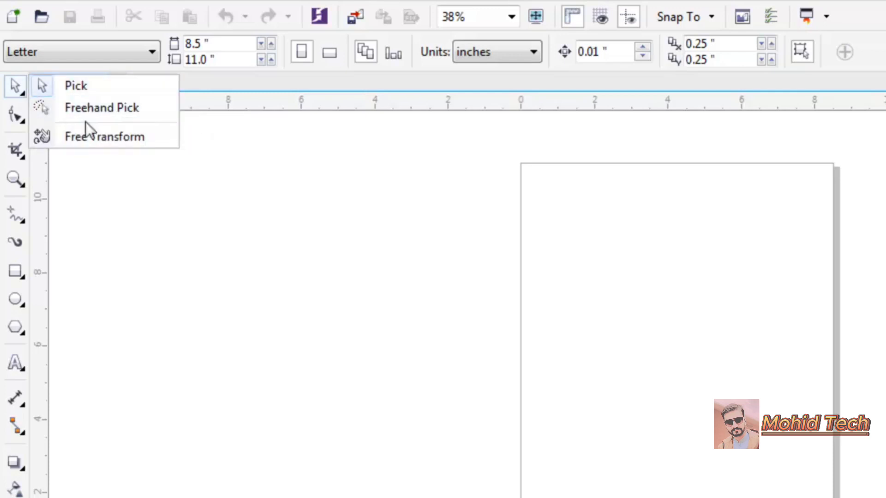
click(11, 92)
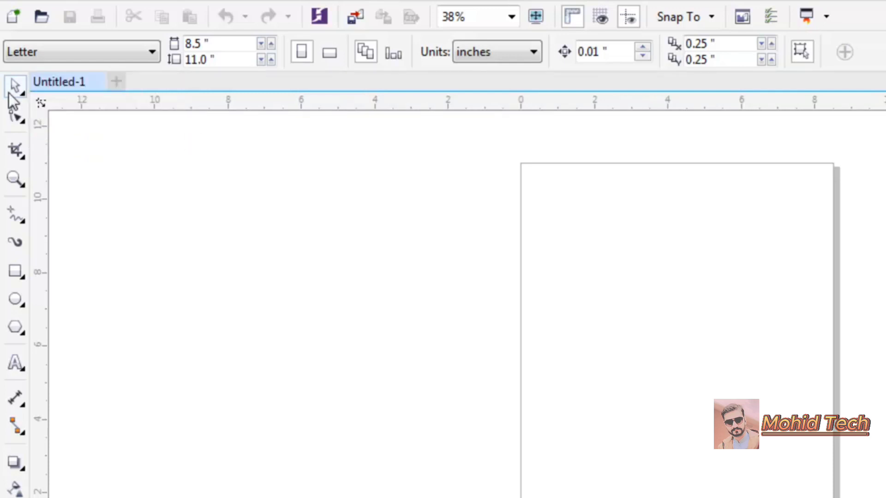
click(21, 94)
click(19, 120)
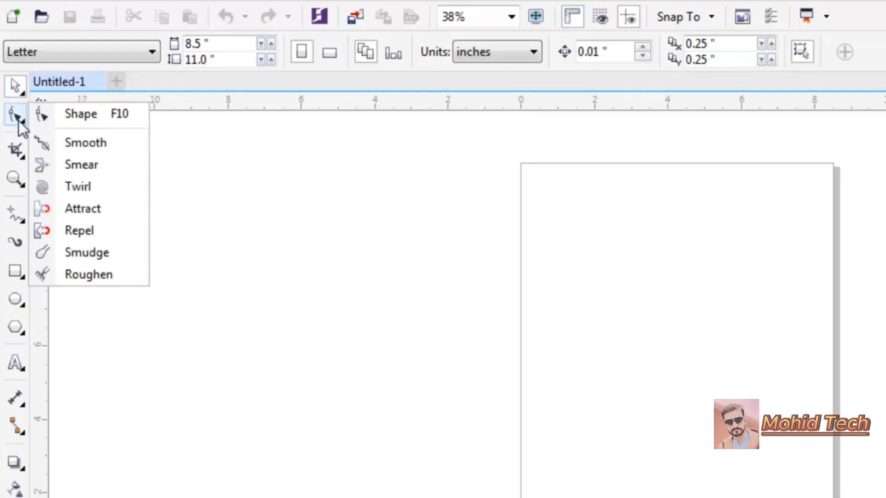
click(19, 92)
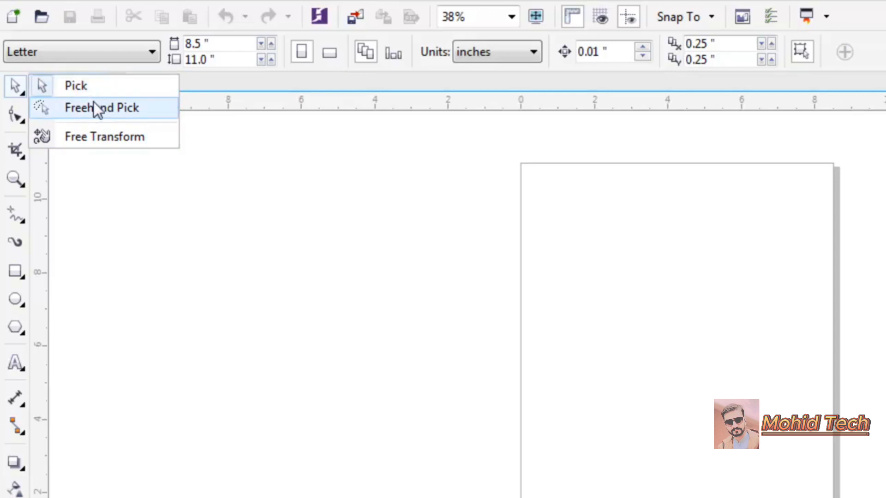
click(95, 128)
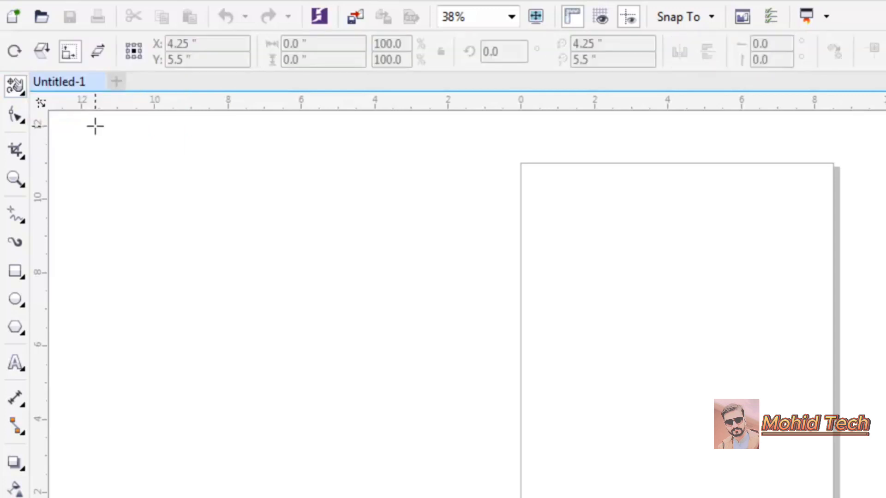
click(22, 93)
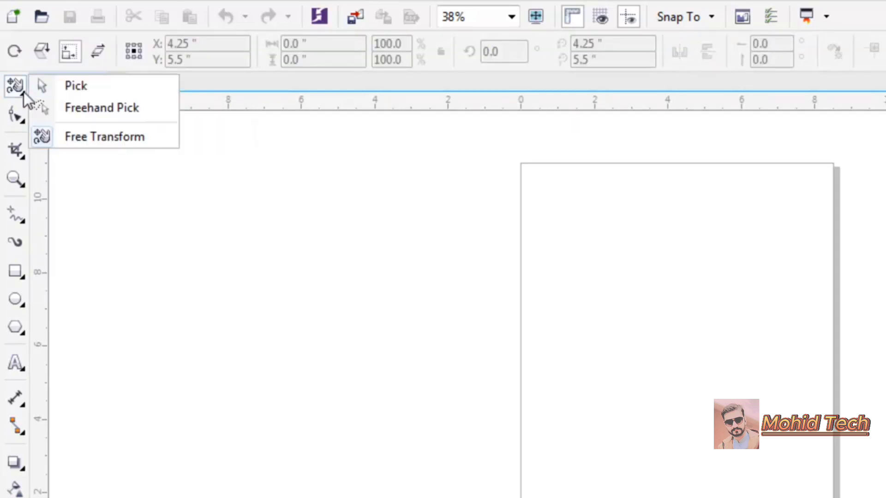
click(106, 92)
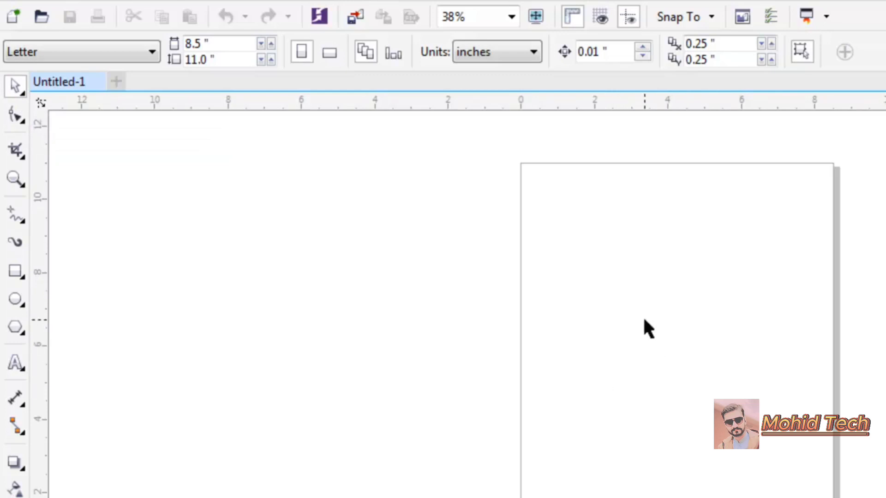
Draw a rectangle about 4.4 inches high in the middle of the page and fill it with red
click(16, 276)
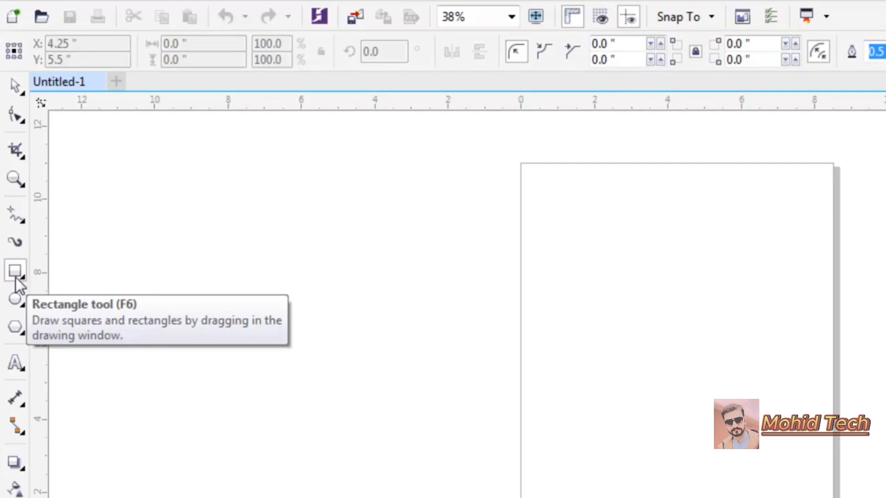
drag(557, 261, 753, 422)
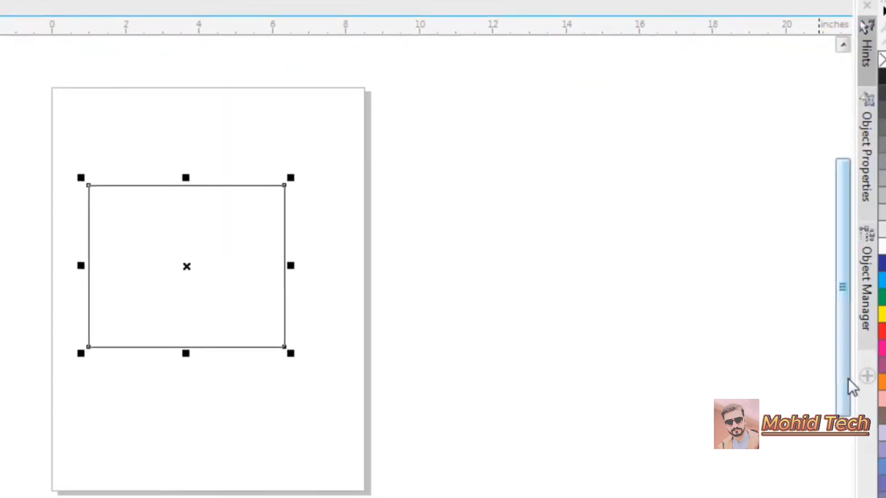
click(882, 331)
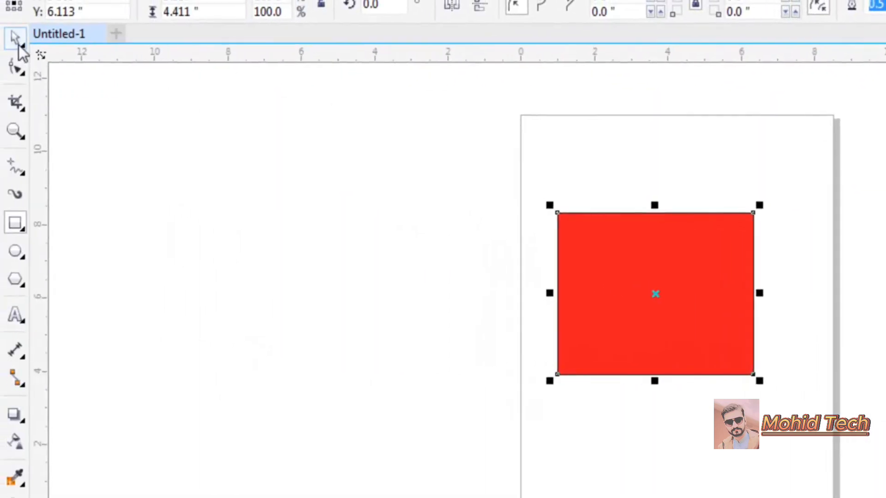
Move the red rectangle slightly up and right with the Pick tool and enlarge it to about 4.66 inches high
click(19, 43)
mouse_move(597, 290)
mouse_down()
mouse_move(296, 257)
mouse_move(762, 256)
mouse_move(609, 281)
mouse_up()
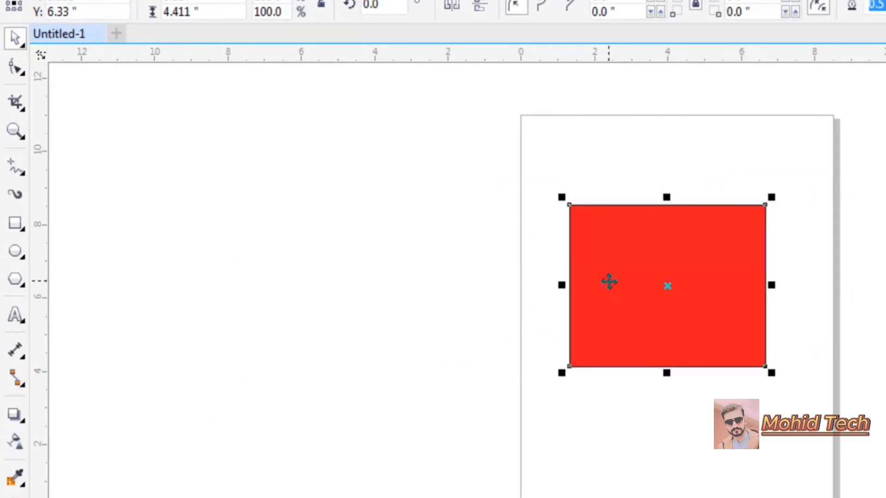
drag(775, 194, 826, 189)
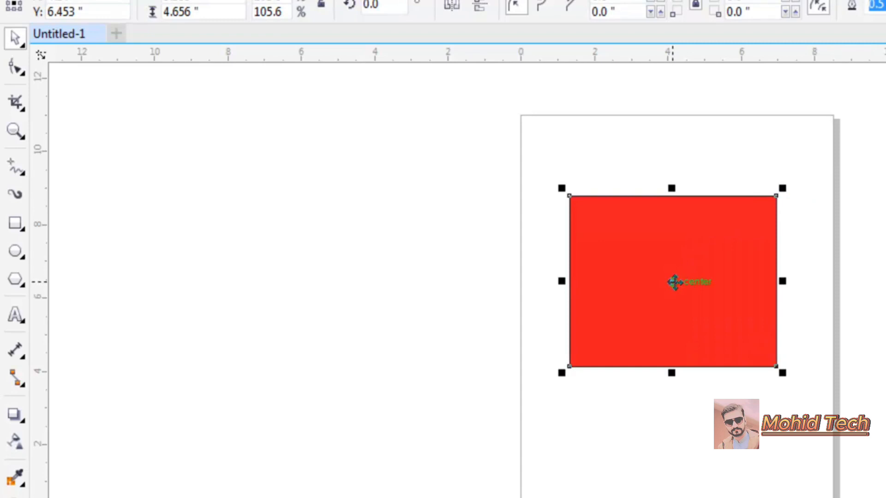
Rotate the red rectangle slightly clockwise about its centre, to an angle of about 359.3 degrees
click(674, 281)
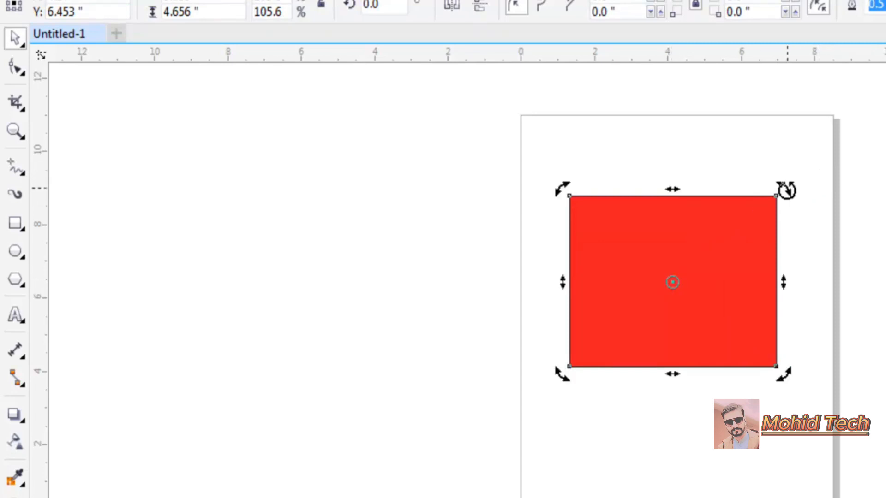
mouse_move(784, 189)
mouse_down()
mouse_move(805, 239)
mouse_move(783, 292)
mouse_move(780, 176)
mouse_move(794, 198)
mouse_move(793, 184)
mouse_up()
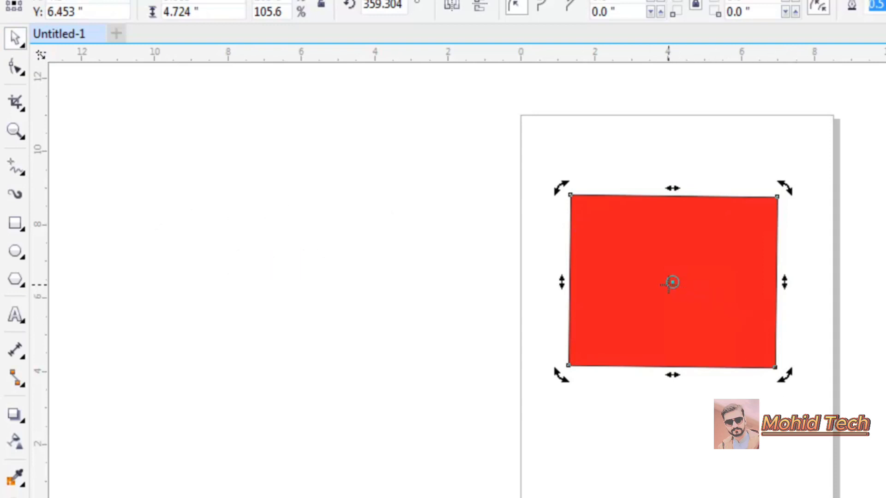
click(673, 283)
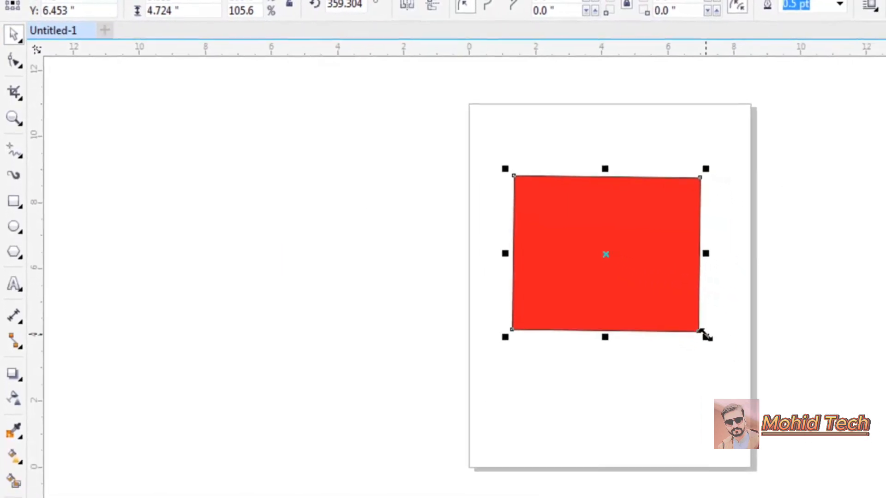
Resize the red rectangle to about 4.63 inches high and position it near the centre of the page
drag(706, 336, 849, 408)
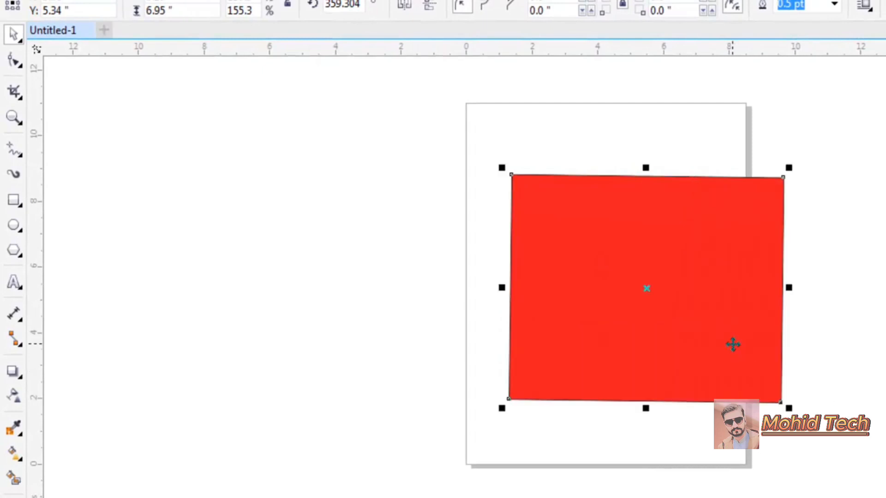
drag(733, 345, 690, 317)
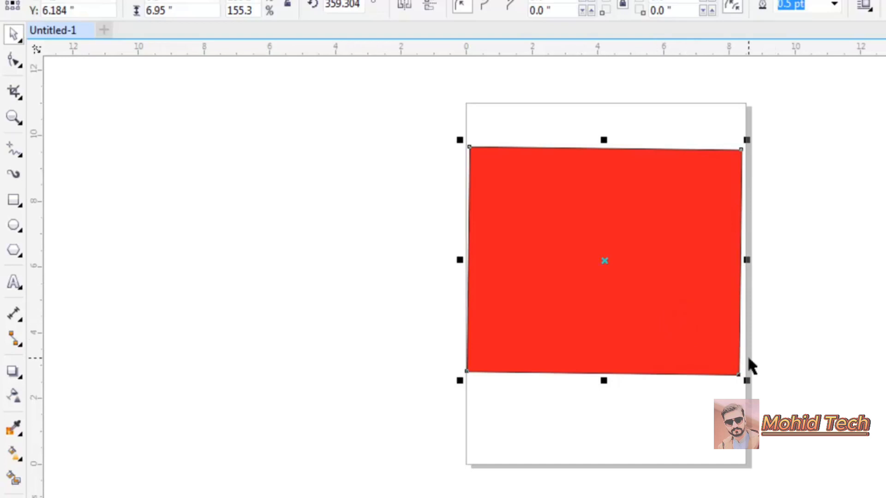
drag(744, 381, 699, 346)
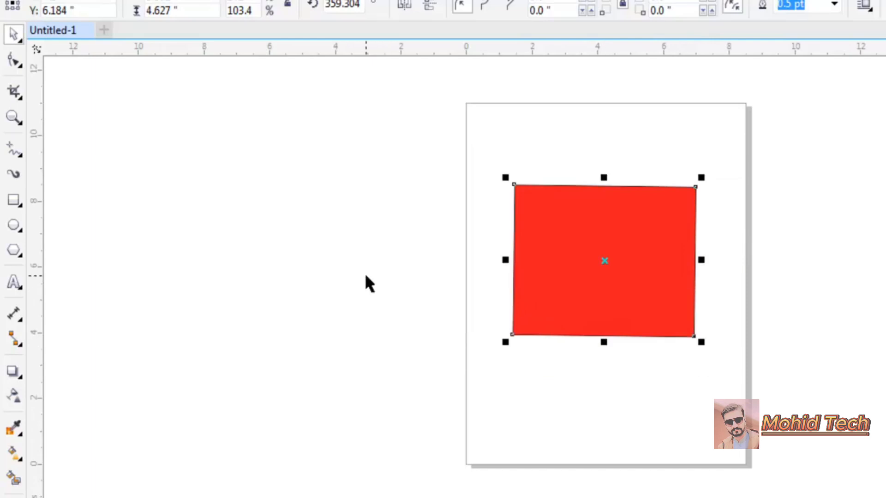
Move the red rectangle off the page into the empty area to its left using the Pick tool
click(19, 39)
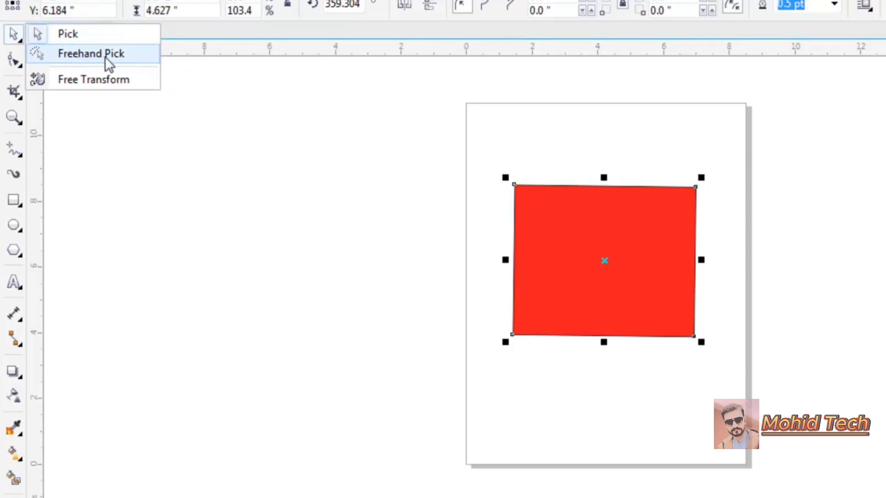
click(94, 41)
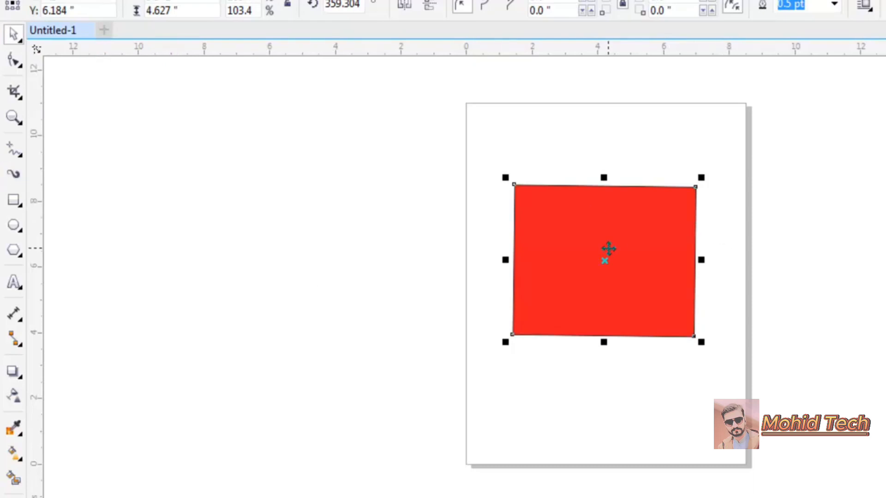
drag(621, 234, 340, 227)
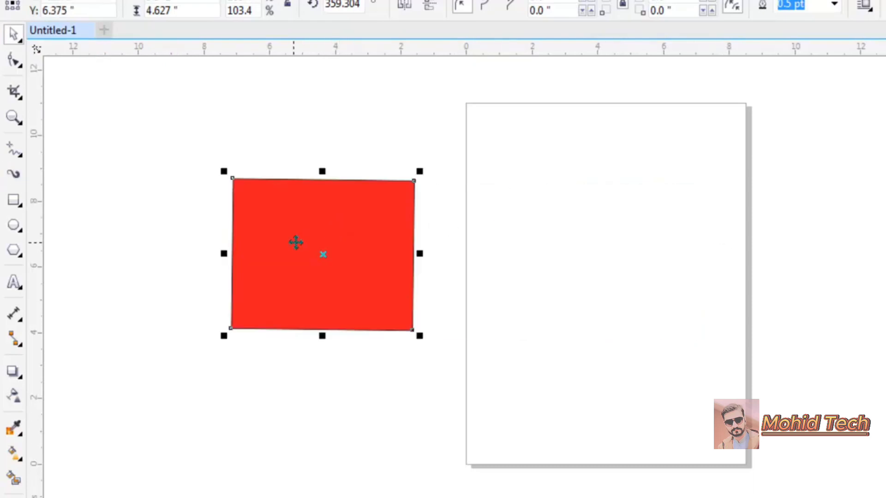
Draw four small rectangles: two stacked near the page's left edge, one across its lower right edge, and one outside to the right
click(14, 201)
drag(489, 183, 579, 251)
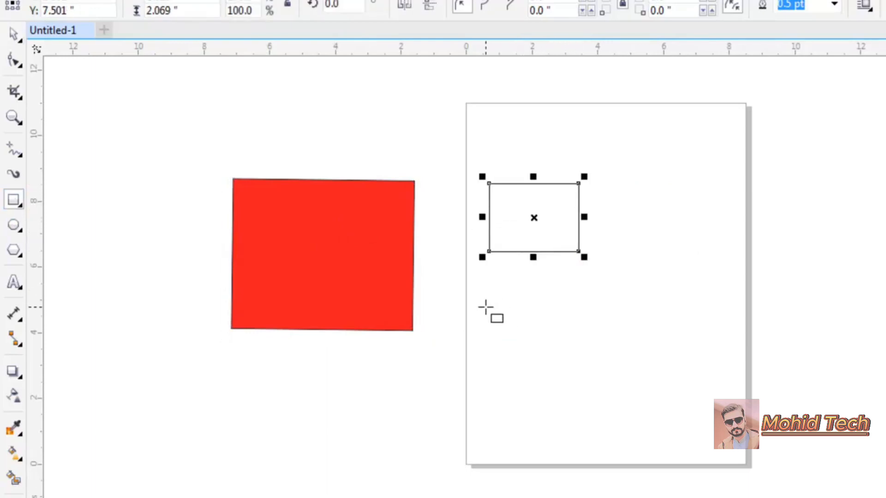
drag(485, 307, 573, 367)
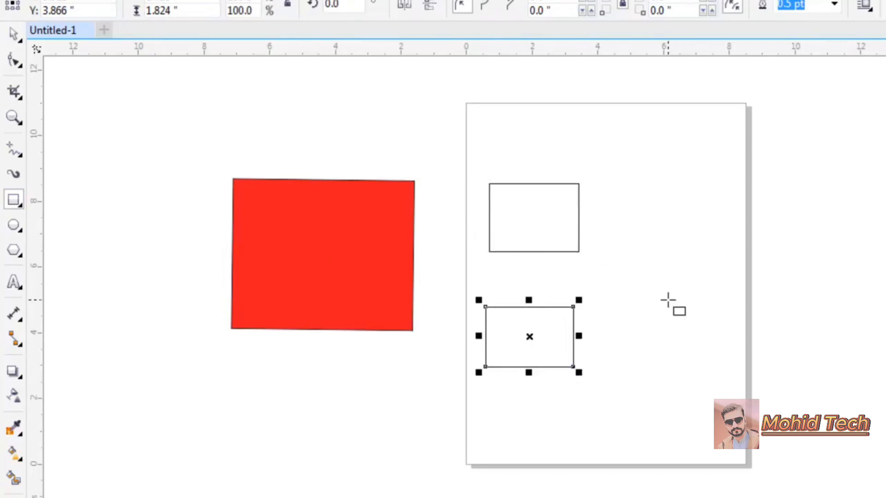
drag(668, 300, 750, 360)
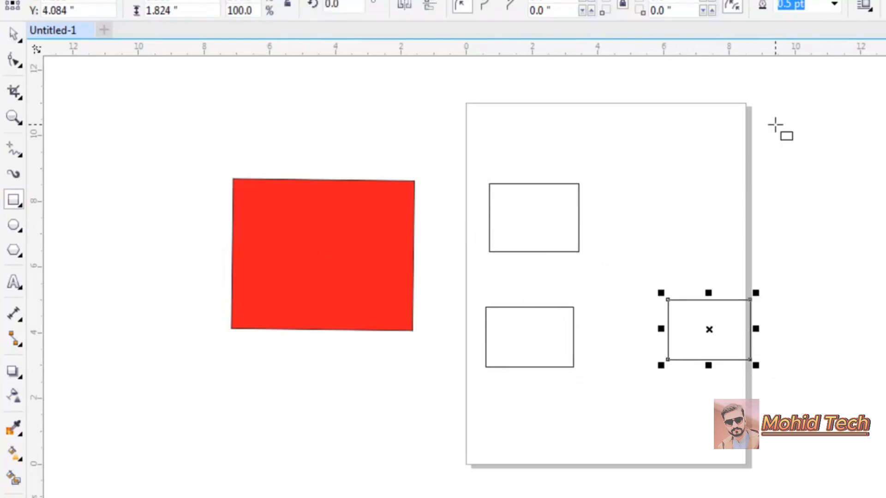
drag(775, 188, 846, 231)
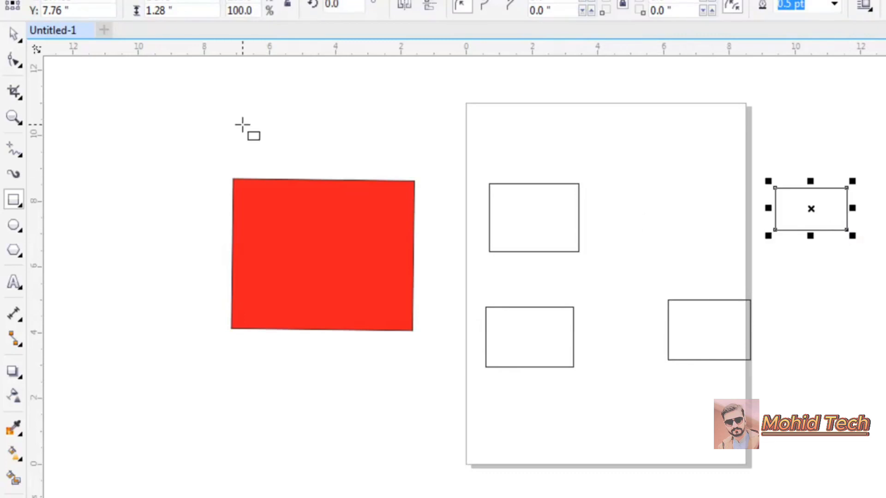
Fill the outer right rectangle light blue, the upper left one orange, the lower right one yellow, and the lower left one magenta
click(13, 35)
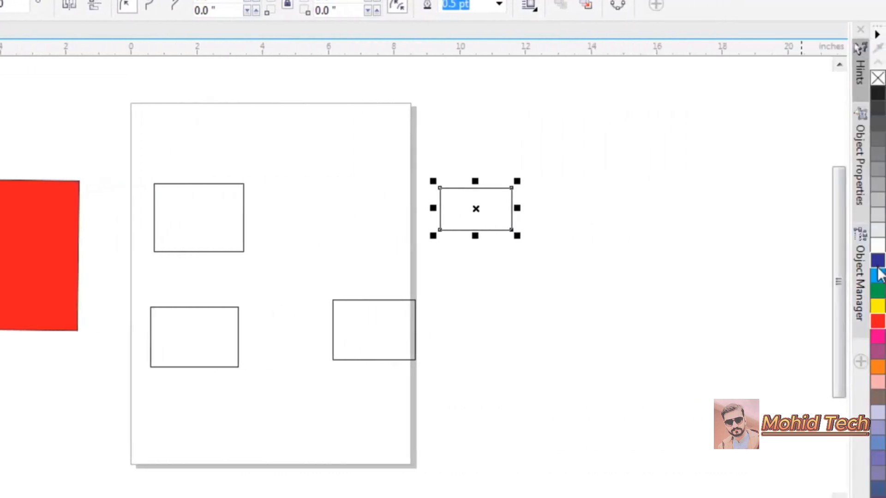
click(877, 276)
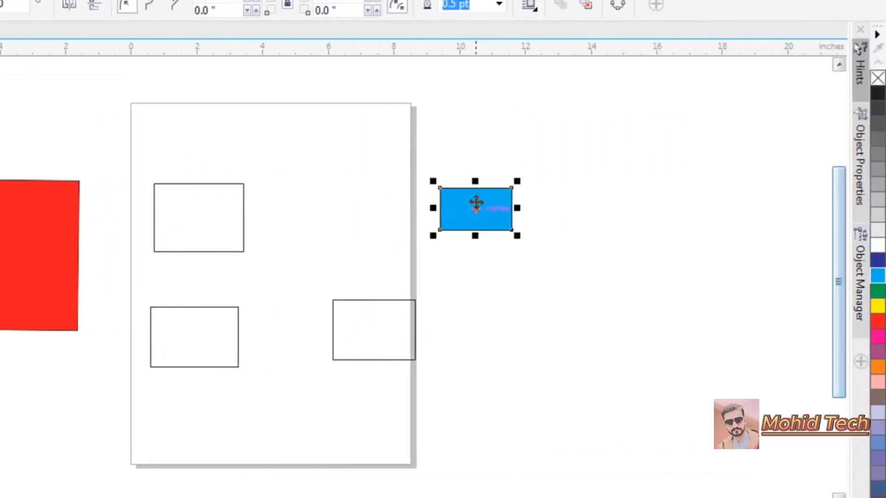
click(181, 210)
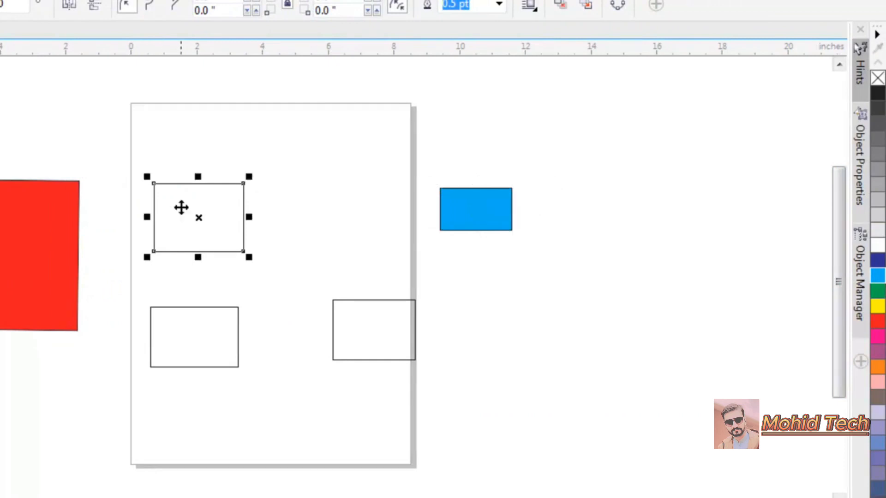
click(878, 367)
click(446, 351)
click(399, 330)
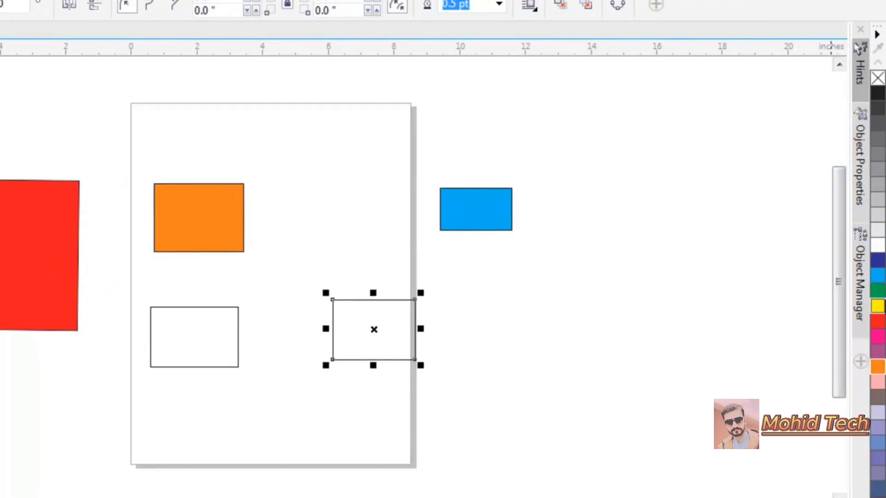
click(879, 307)
click(184, 312)
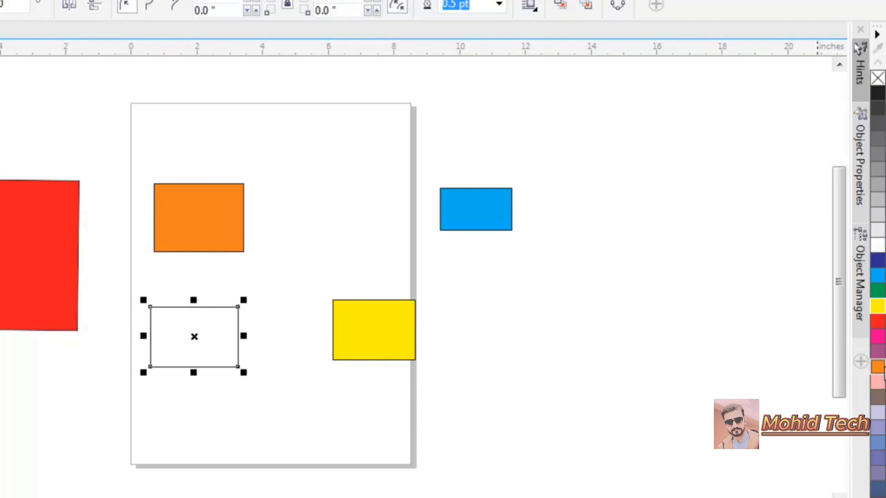
click(877, 337)
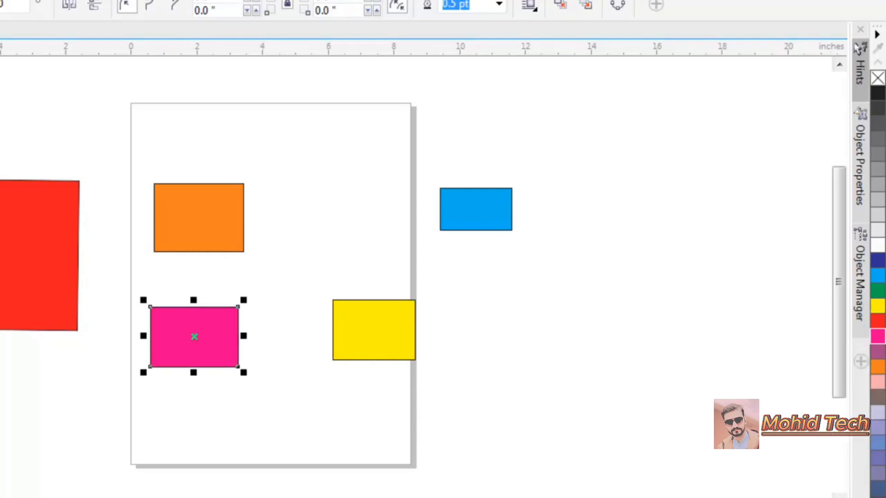
Move the red rectangle slightly upward and activate the Freehand Pick tool
click(282, 247)
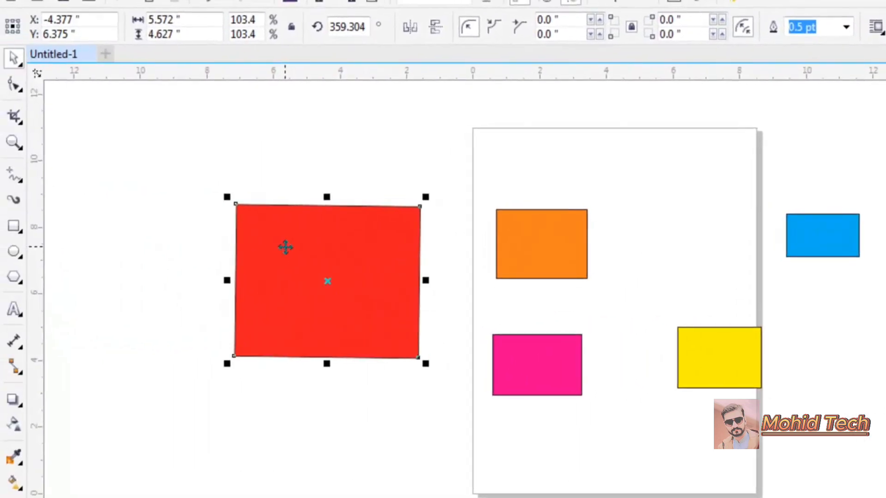
mouse_move(286, 247)
mouse_down()
mouse_move(271, 179)
mouse_move(283, 237)
mouse_up()
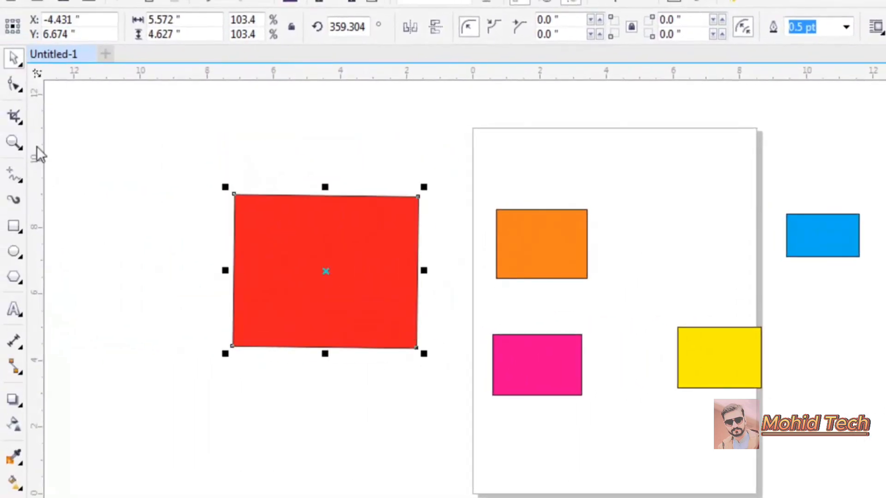
click(13, 63)
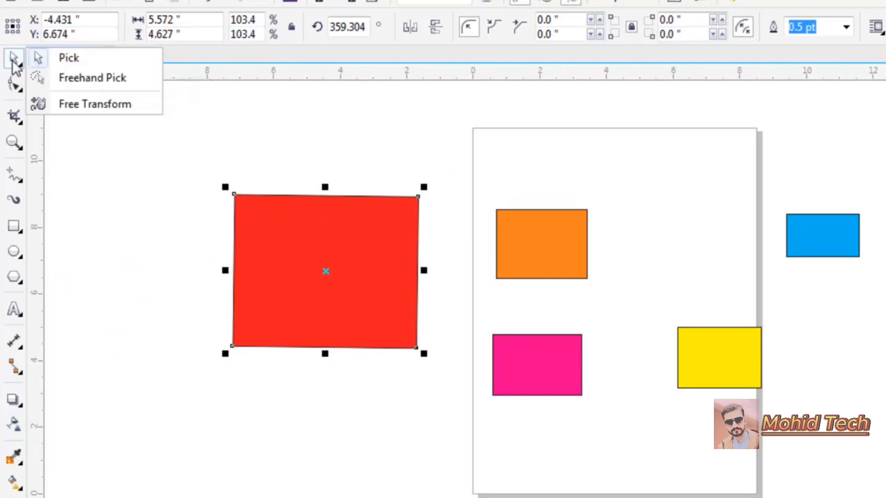
click(94, 79)
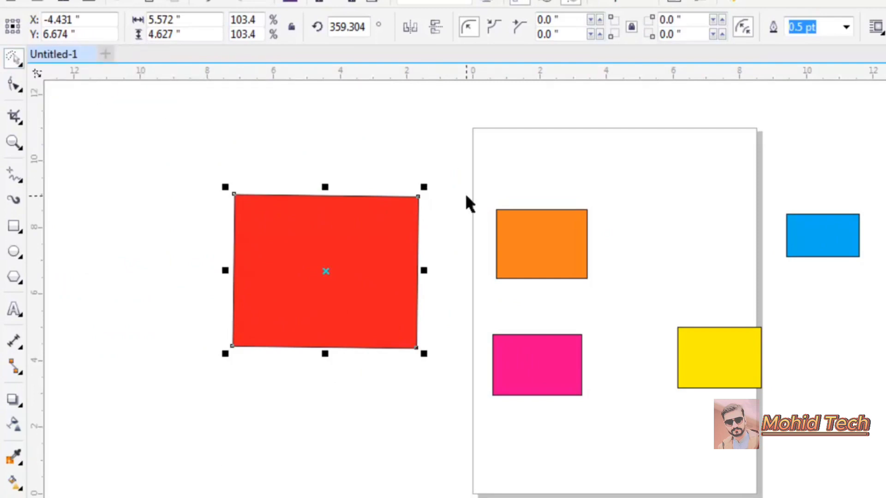
Lasso the light blue rectangle with Freehand Pick, and make a separate freehand selection of the orange and magenta rectangles together
click(446, 116)
mouse_move(447, 116)
mouse_down()
mouse_move(883, 252)
mouse_move(760, 326)
mouse_move(562, 357)
mouse_move(549, 227)
mouse_move(535, 328)
mouse_move(661, 271)
mouse_move(666, 251)
mouse_move(631, 221)
mouse_up()
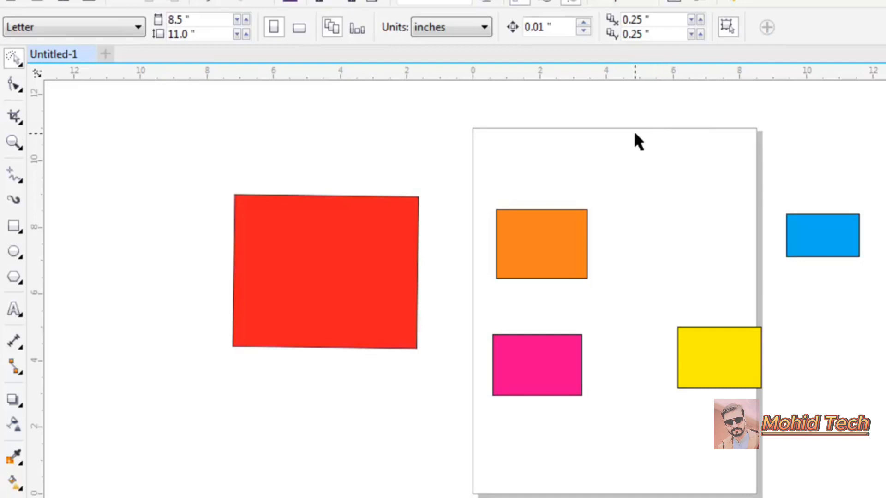
mouse_move(633, 133)
mouse_down()
mouse_move(854, 168)
mouse_move(857, 324)
mouse_move(820, 302)
mouse_move(813, 274)
mouse_move(783, 305)
mouse_up()
drag(783, 305, 784, 305)
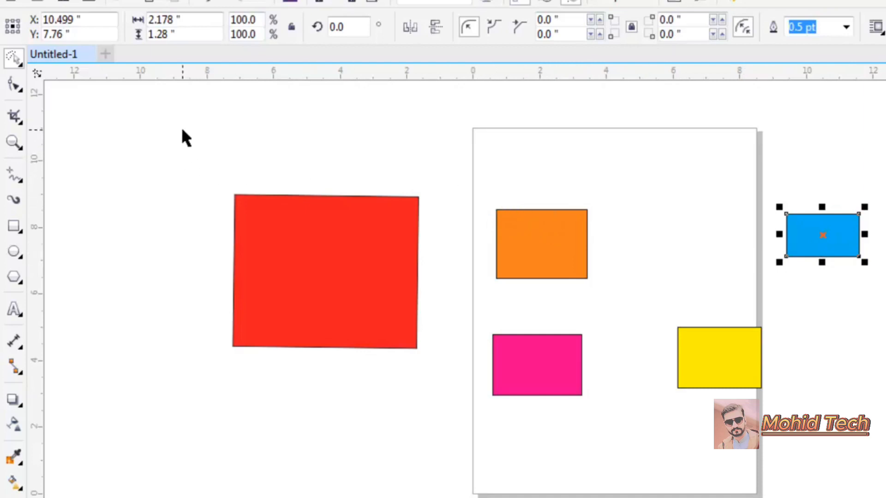
mouse_move(174, 126)
mouse_down()
mouse_move(328, 227)
mouse_move(696, 289)
mouse_move(590, 215)
mouse_move(608, 228)
mouse_move(545, 474)
mouse_move(550, 482)
mouse_move(712, 451)
mouse_move(624, 293)
mouse_move(337, 341)
mouse_move(340, 445)
mouse_move(789, 441)
mouse_move(816, 351)
mouse_move(742, 268)
mouse_move(614, 261)
mouse_move(510, 297)
mouse_up()
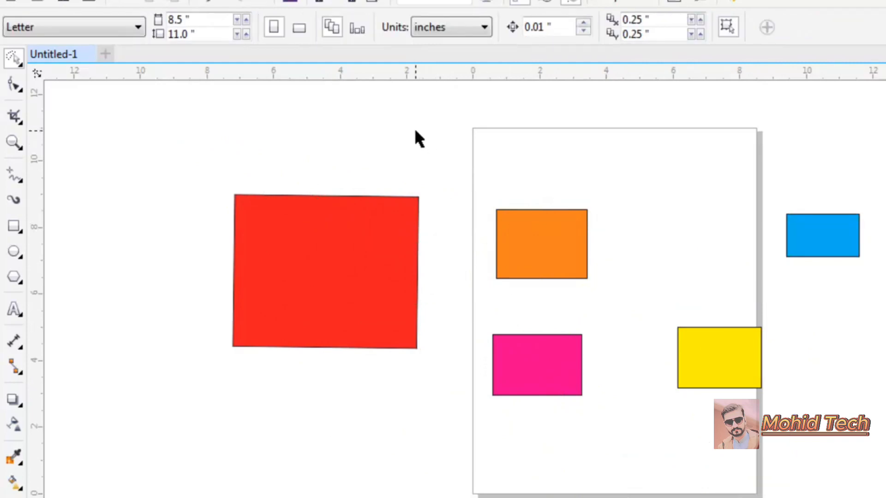
mouse_move(416, 131)
mouse_down()
mouse_move(665, 138)
mouse_move(780, 175)
mouse_move(756, 172)
mouse_move(740, 155)
mouse_move(735, 484)
mouse_move(632, 458)
mouse_move(479, 451)
mouse_move(464, 424)
mouse_up()
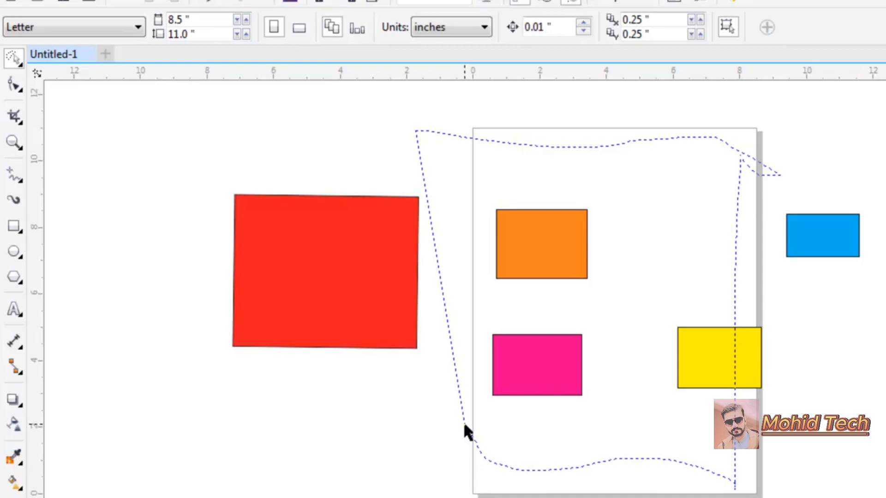
drag(464, 425, 464, 425)
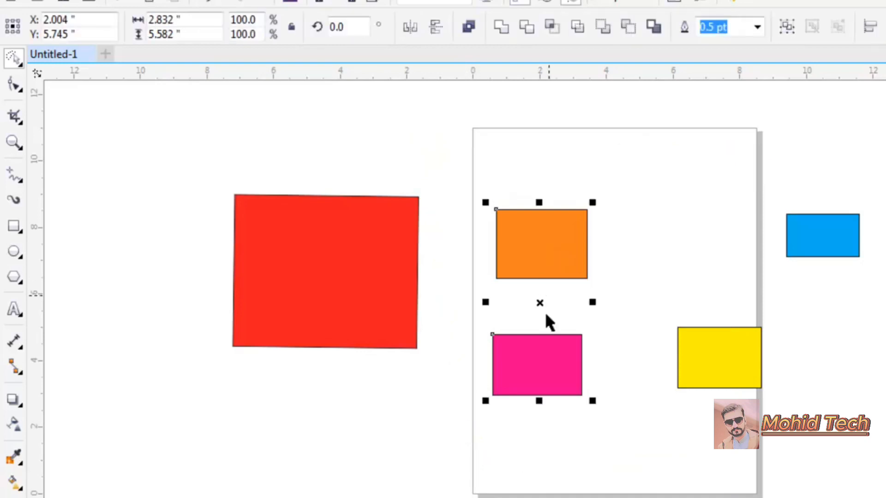
Rescale the red rectangle with the Free Transform tool to about 6.74 by 3.89 inches, overlapping the page's upper left edge
click(17, 60)
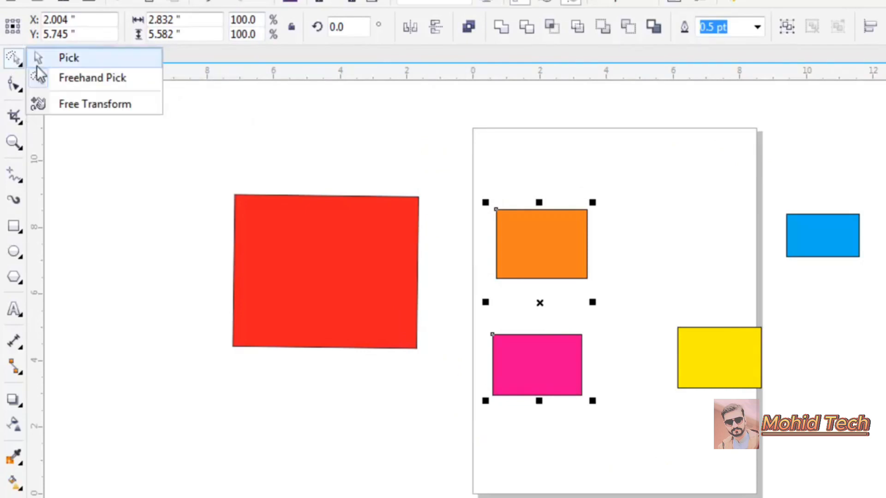
click(116, 108)
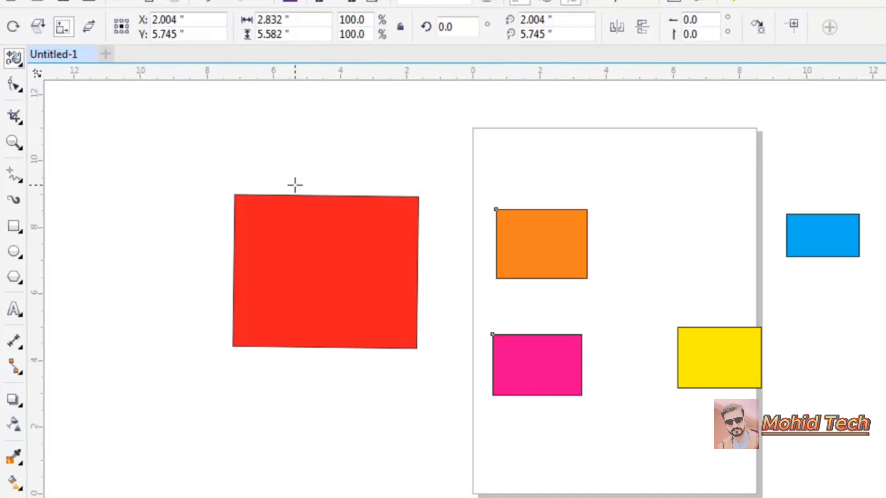
drag(233, 194, 320, 247)
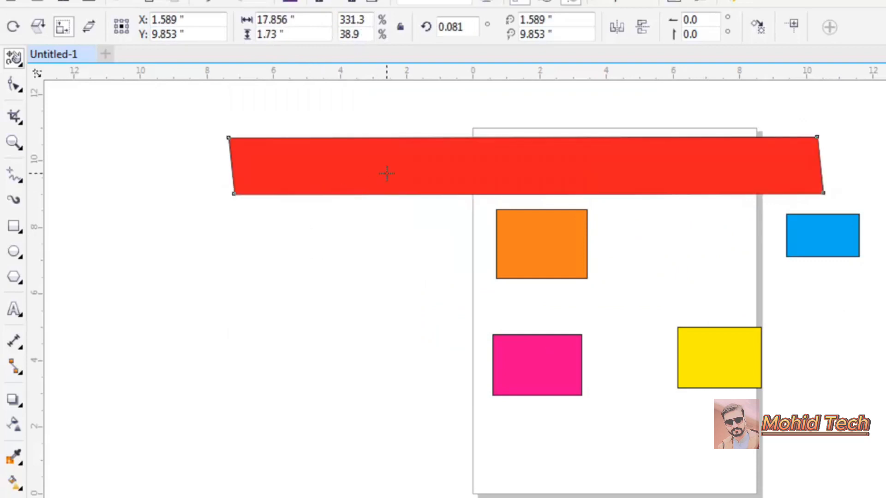
drag(384, 220, 363, 301)
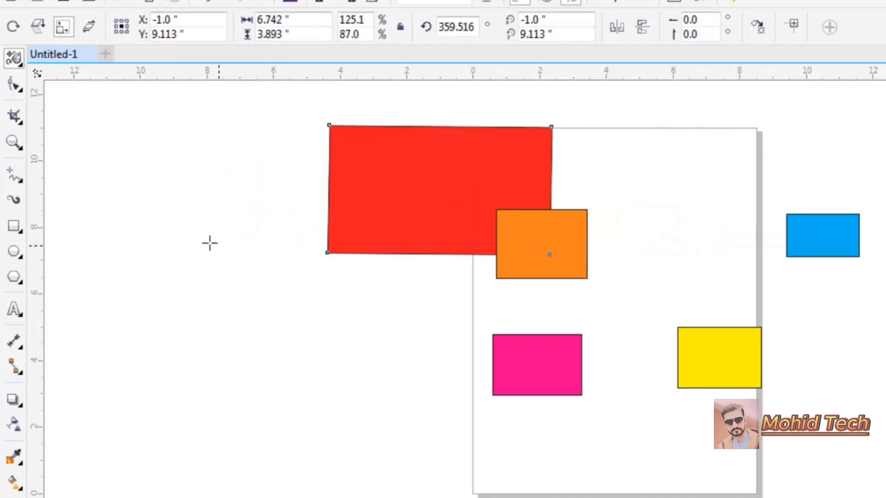
Using the Pick tool, move the orange rectangle right to about X 5.08 inches and the red rectangle to about X -1.35, Y 8.32 inches
click(22, 64)
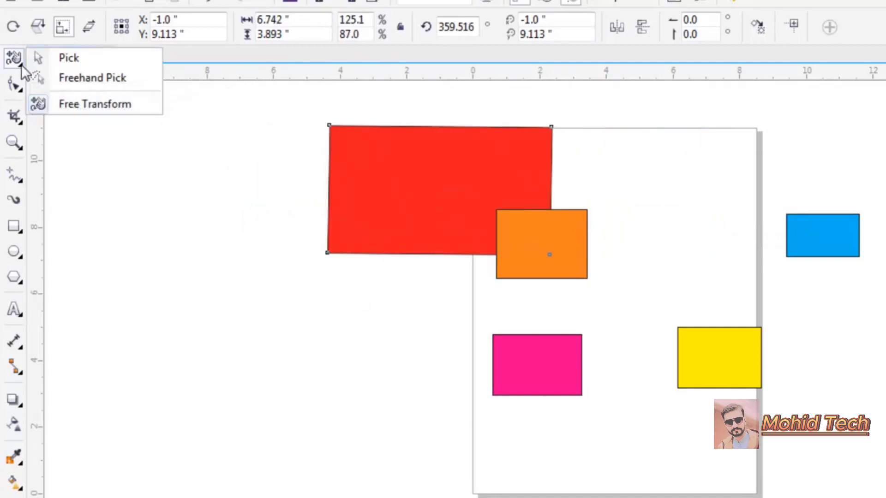
click(87, 63)
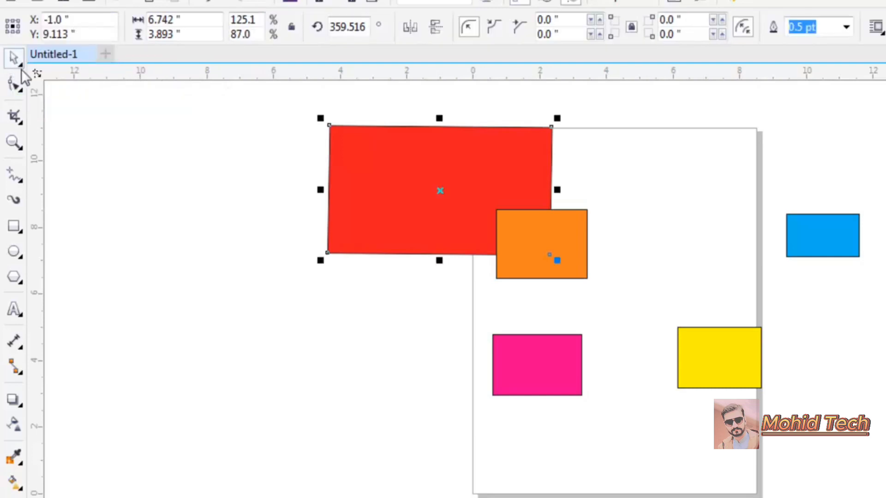
drag(419, 184, 405, 321)
click(538, 237)
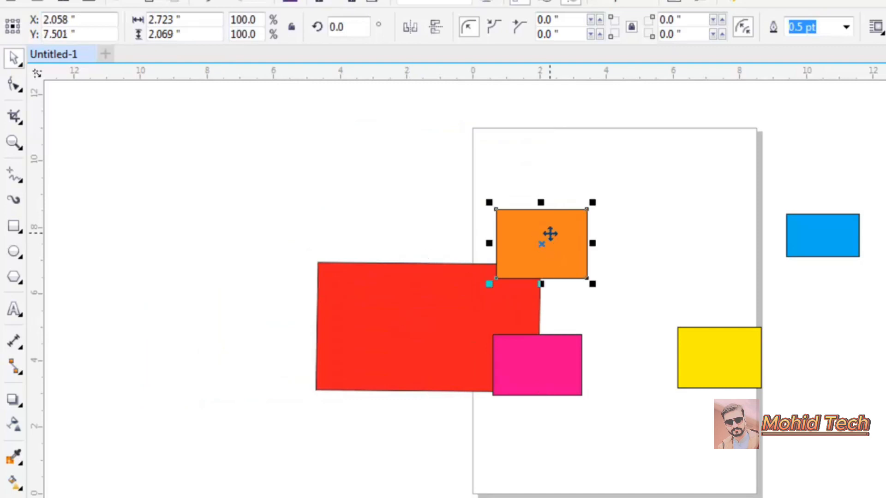
drag(550, 233, 650, 239)
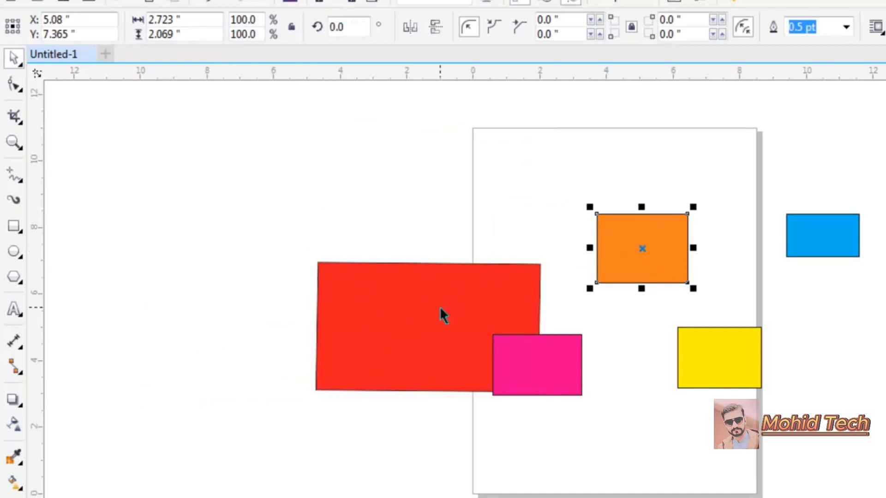
click(440, 308)
drag(440, 308, 440, 198)
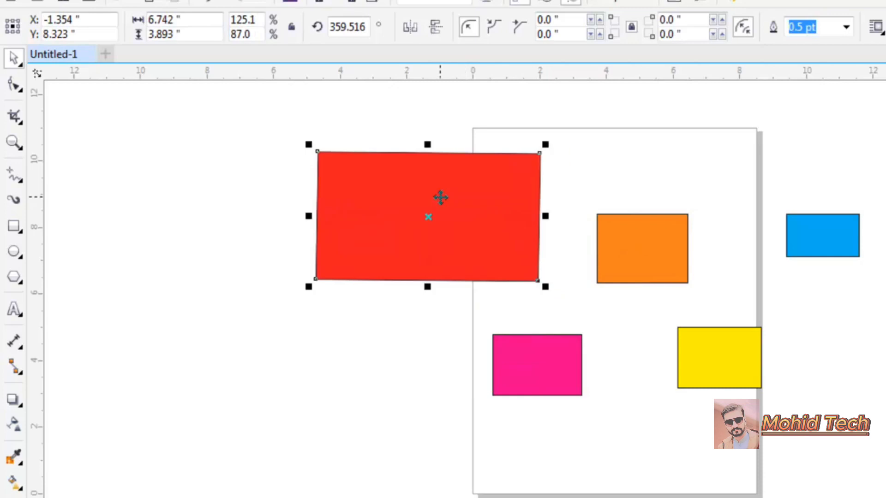
Select all five rectangles together, delete them, and undo the deletion
shift+click(626, 246)
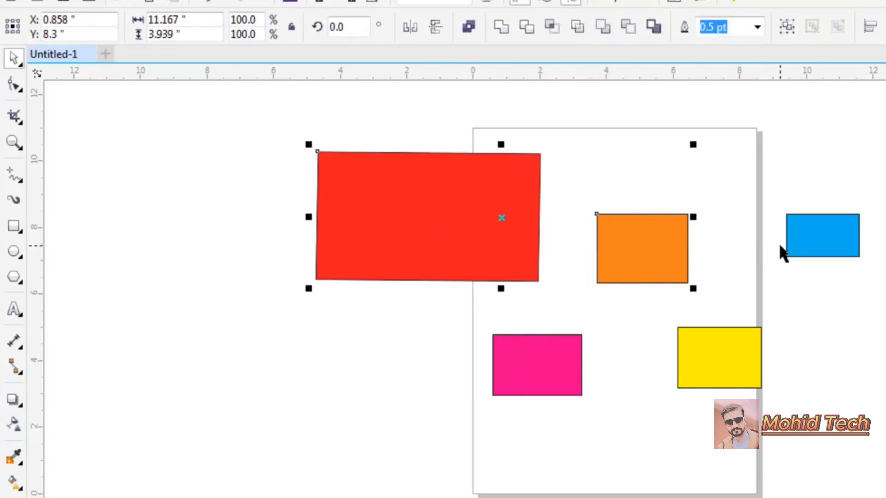
shift+click(826, 239)
shift+click(713, 338)
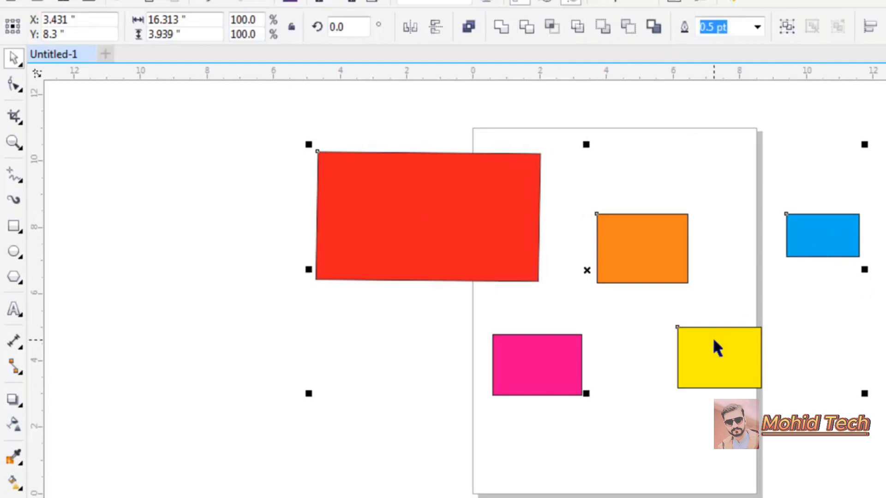
shift+click(570, 366)
key(Delete)
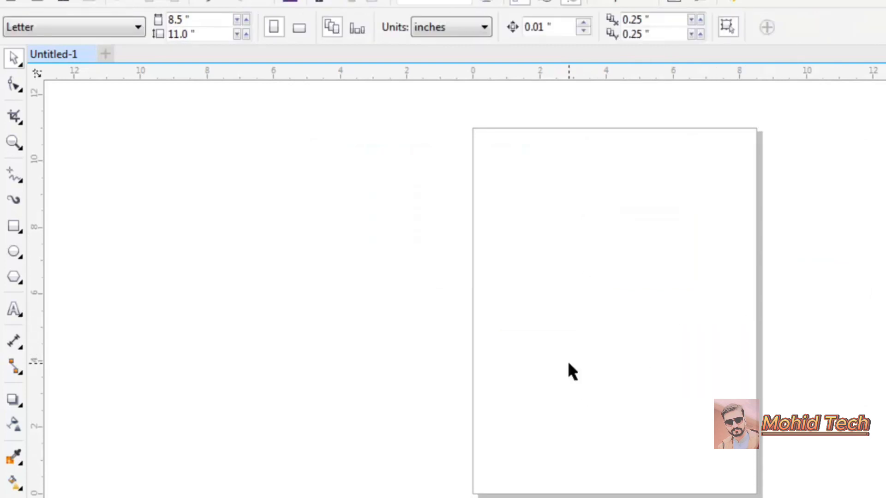
key(ctrl+z)
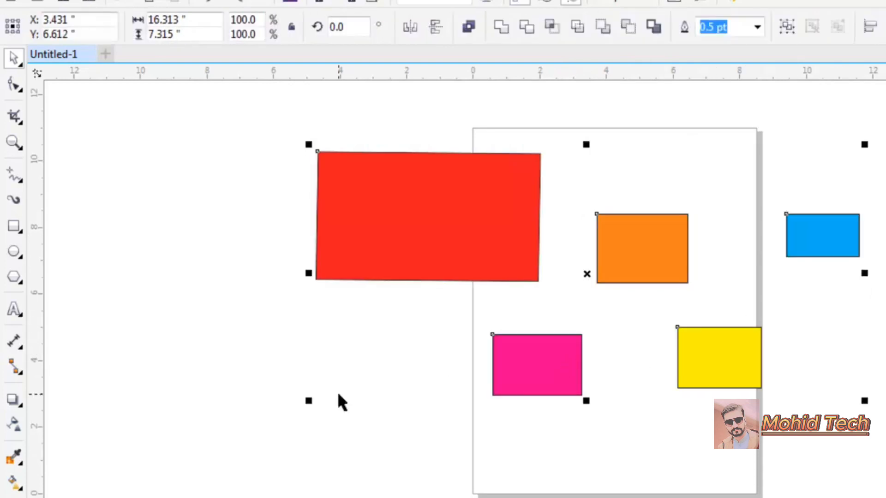
Activate the Zoom tool
click(21, 84)
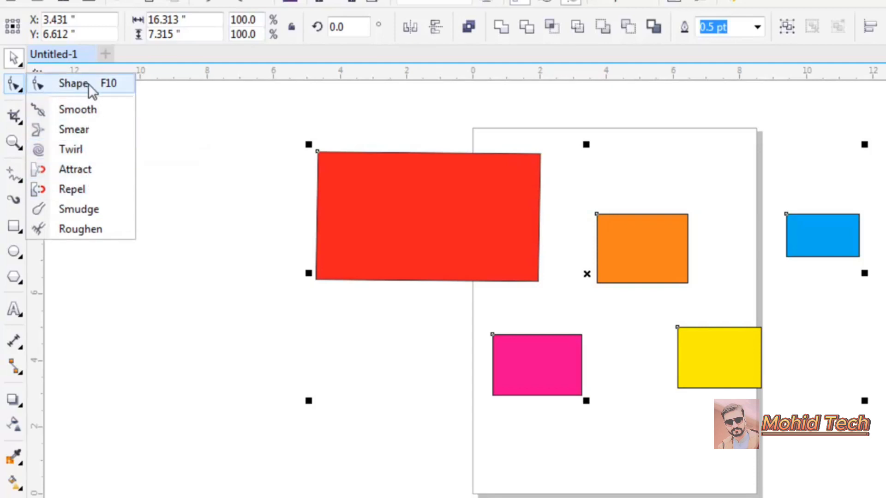
click(111, 87)
click(20, 143)
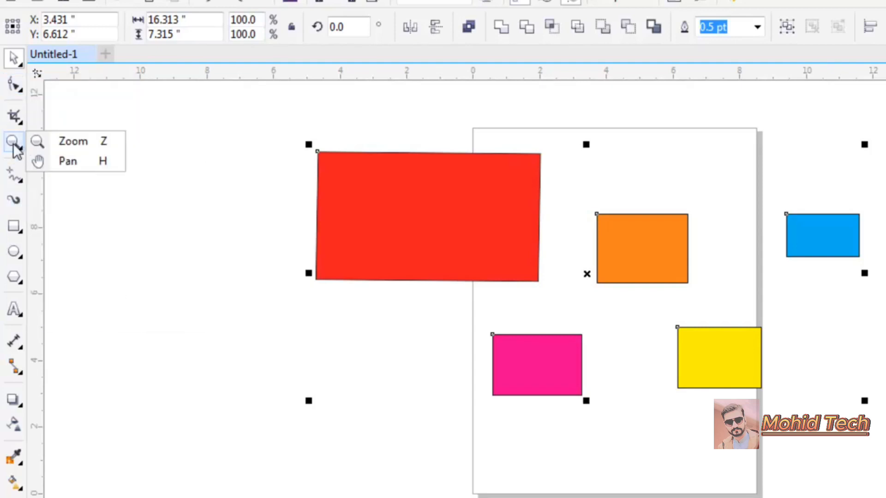
click(111, 143)
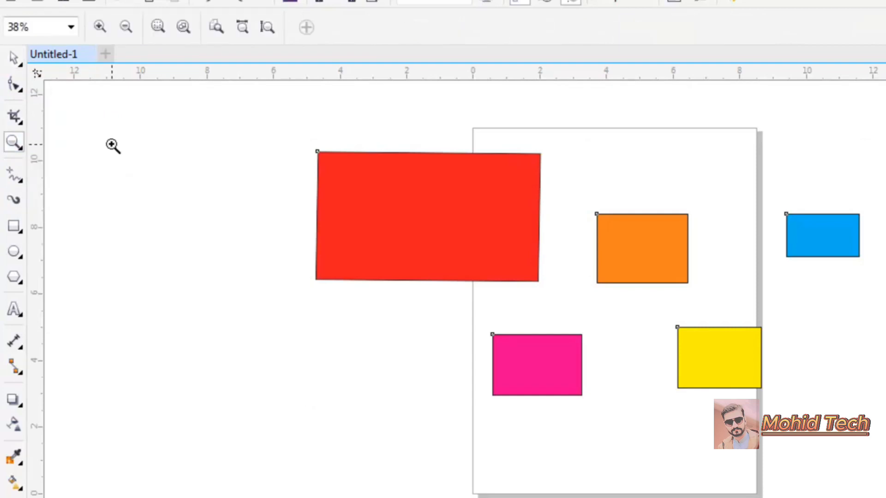
click(19, 145)
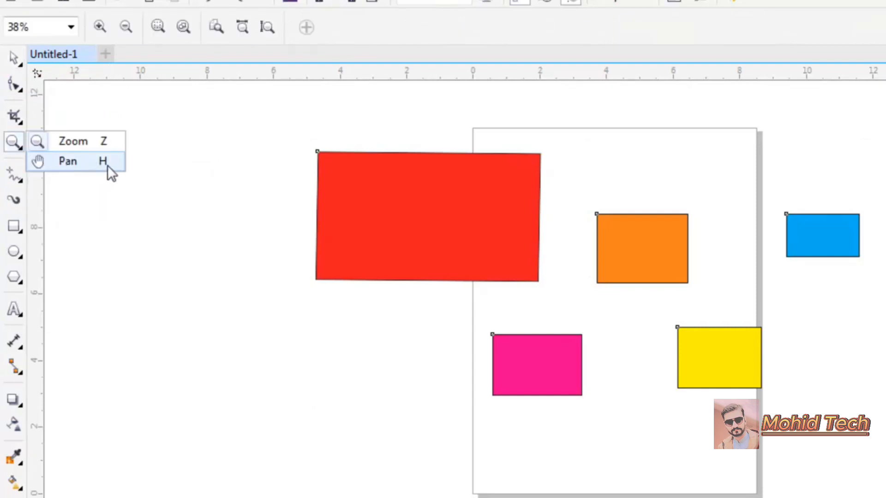
click(19, 179)
click(18, 87)
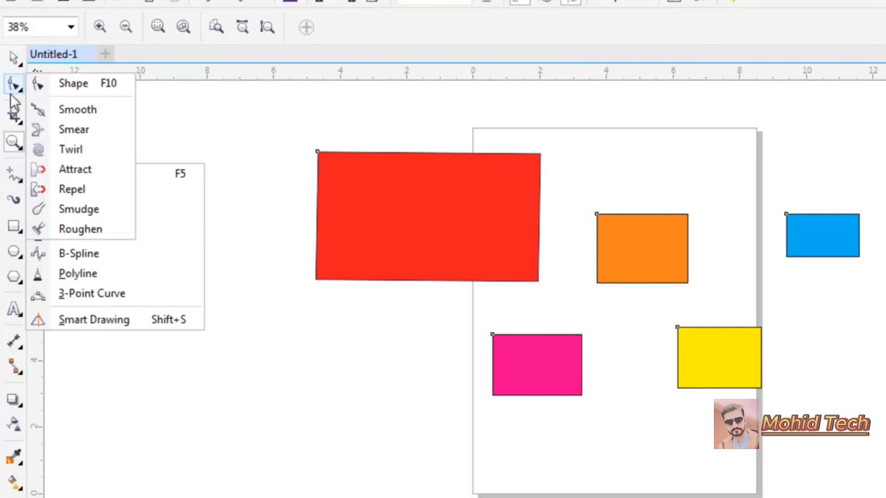